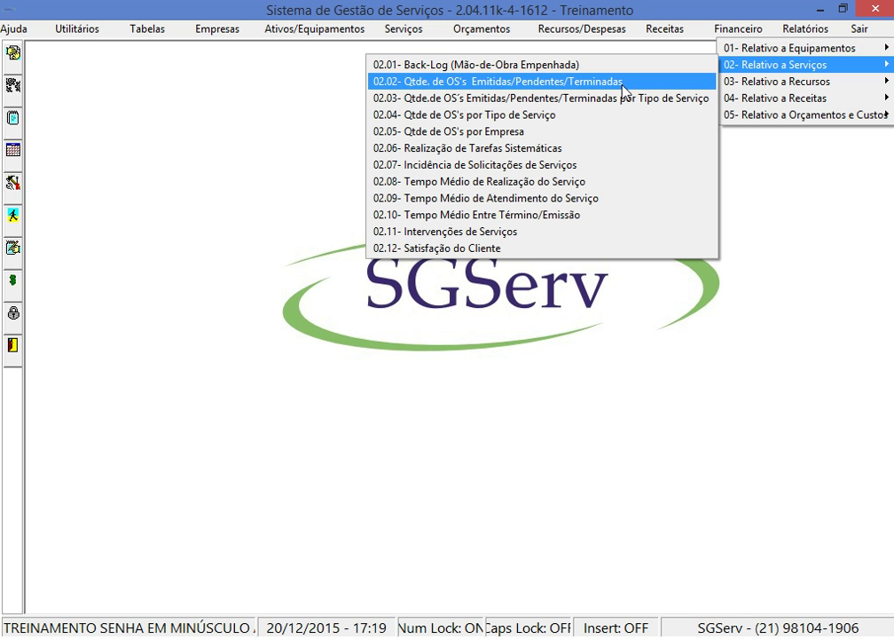
# Open the 02.02 report on issued, pending and finished service orders and set it to Gráfico by Centro de Custo
pyautogui.click(625, 84)
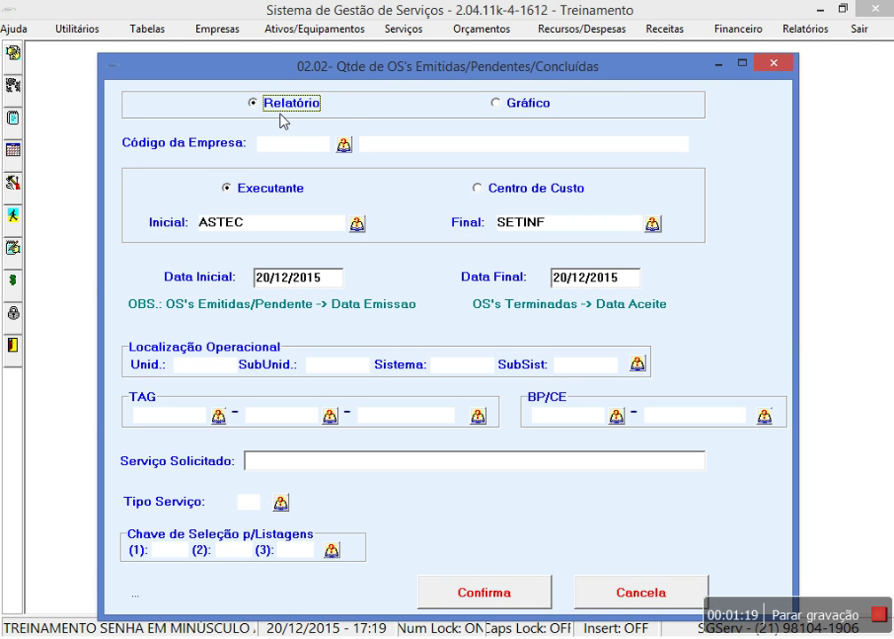
pyautogui.click(496, 104)
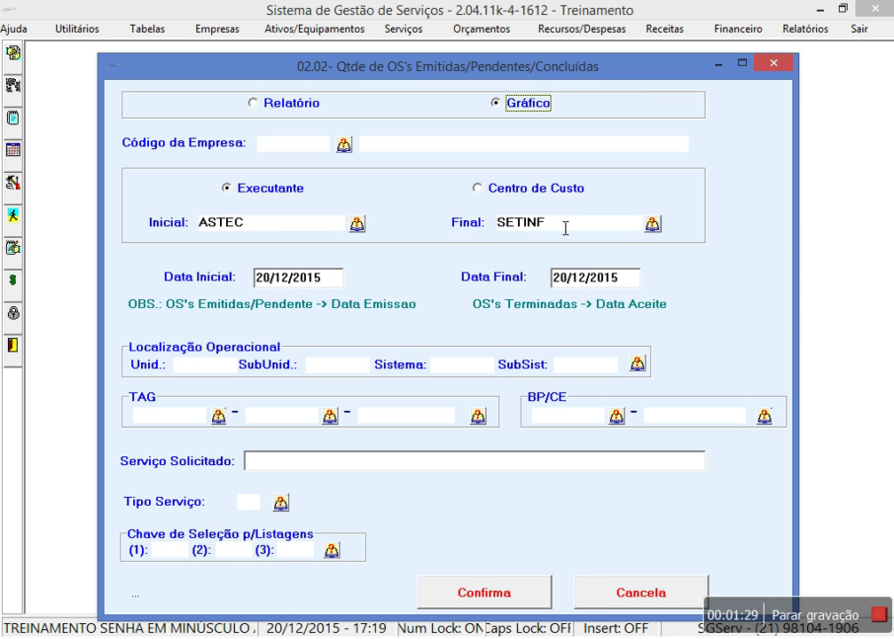
pyautogui.click(478, 190)
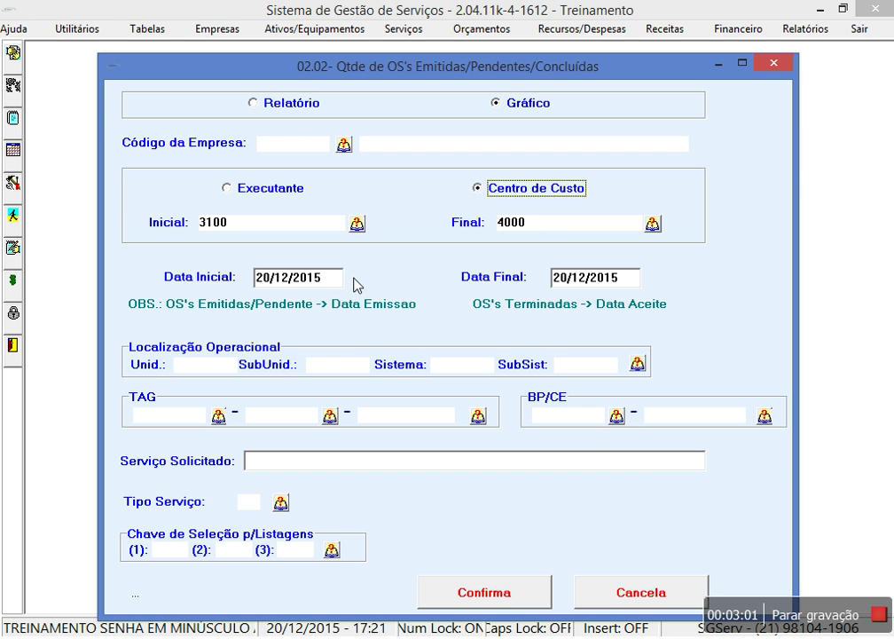
# Set Data Inicial to 01/01/15 and generate the chart, accepting the proposed title
pyautogui.doubleClick(327, 281)
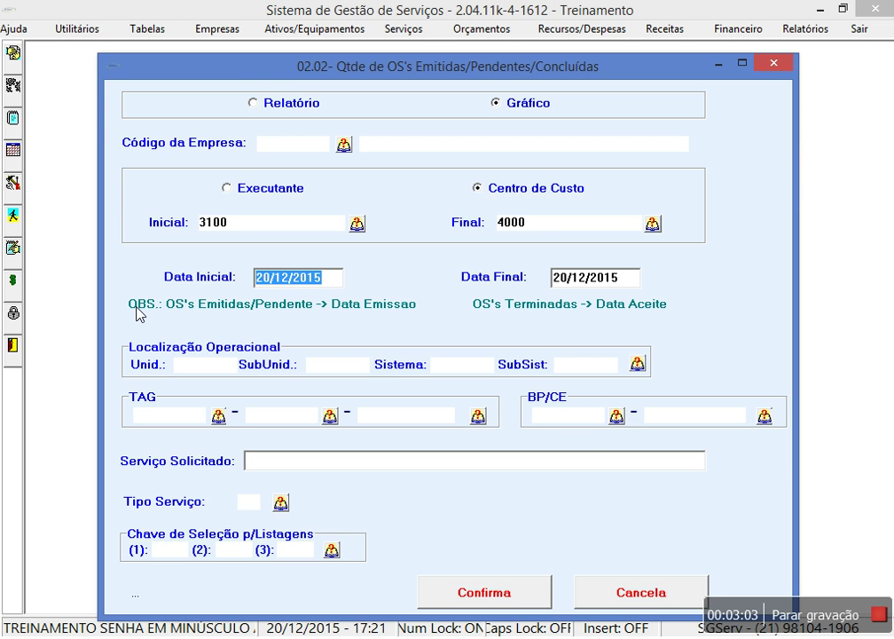
pyautogui.write('01/01/')
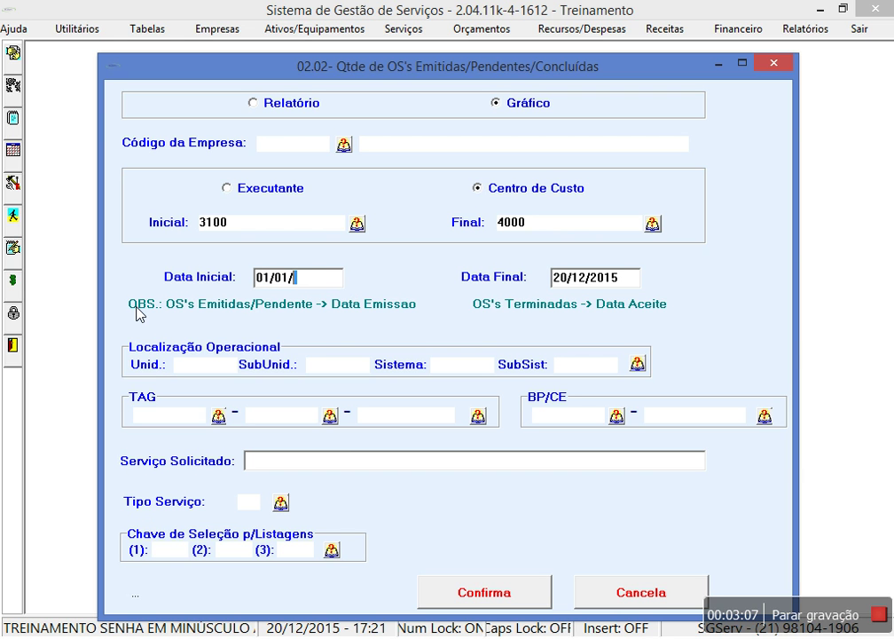
pyautogui.write('15')
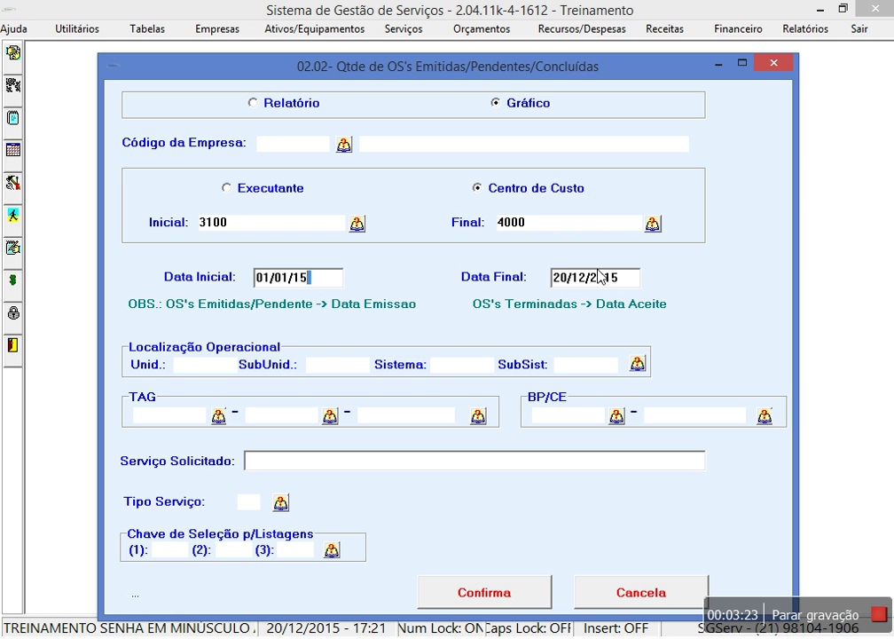
pyautogui.click(463, 592)
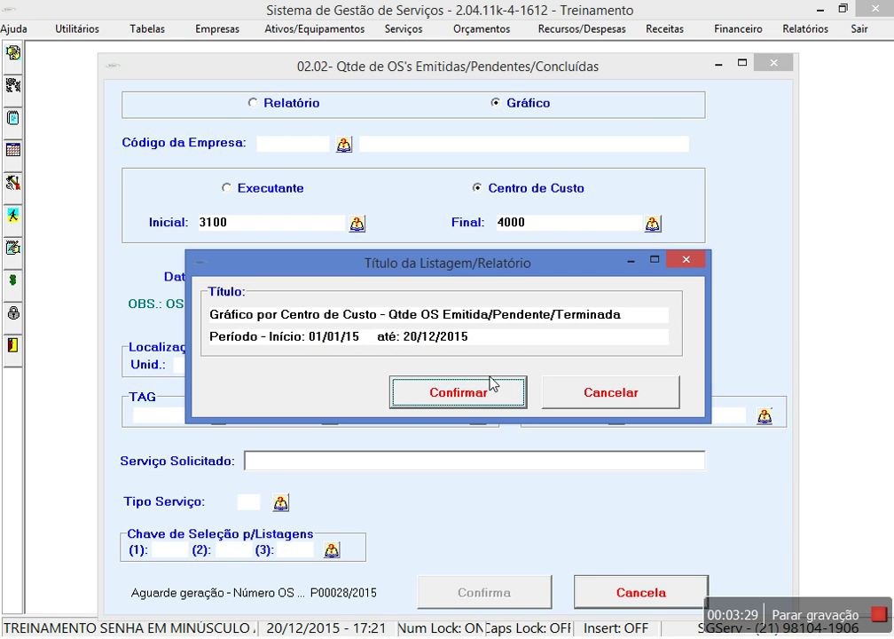
pyautogui.click(469, 397)
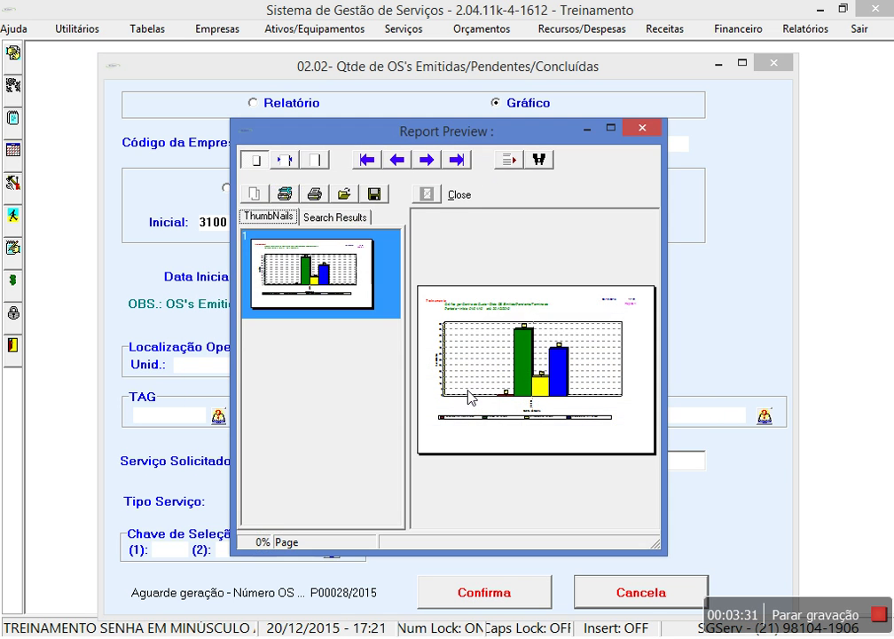
# Examine the cost-centre chart across its full width in a maximized, full-size preview, and close the preview
pyautogui.click(314, 161)
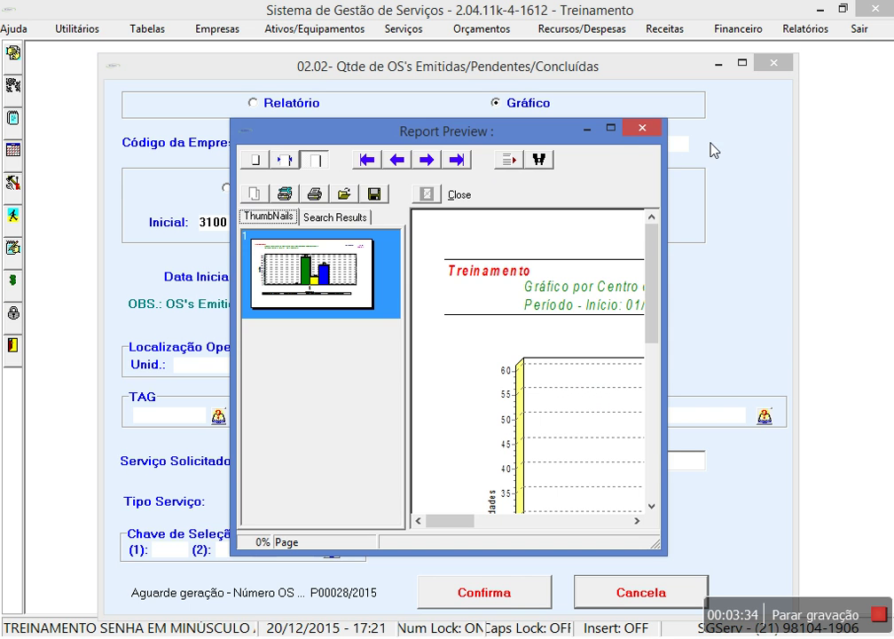
pyautogui.click(611, 128)
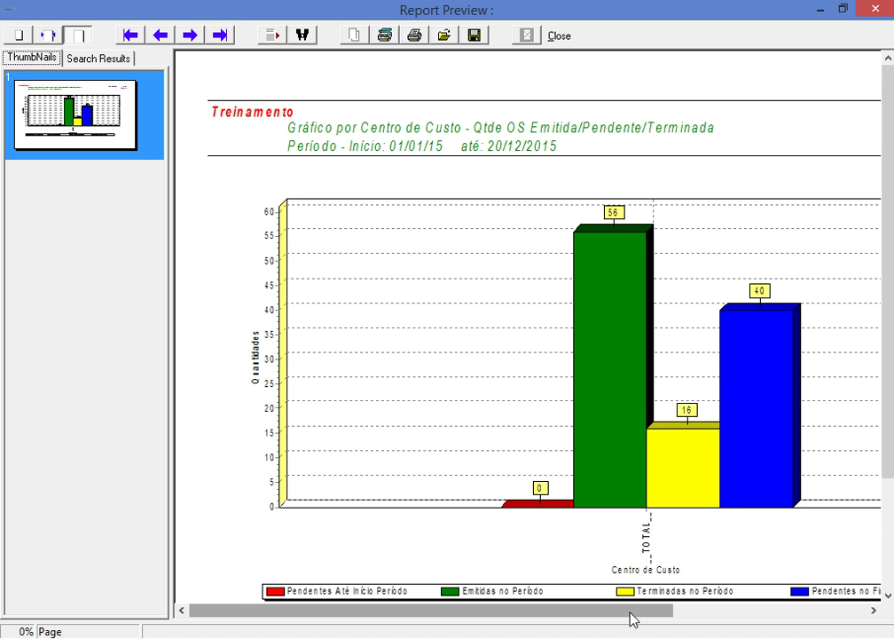
pyautogui.moveTo(633, 618); pyautogui.dragTo(720, 613)
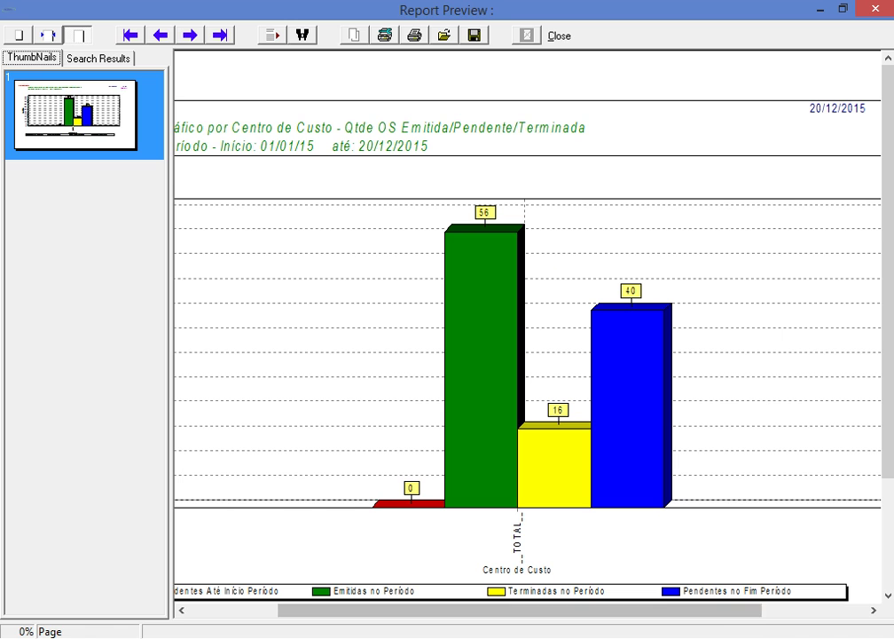
pyautogui.moveTo(502, 621); pyautogui.dragTo(451, 621)
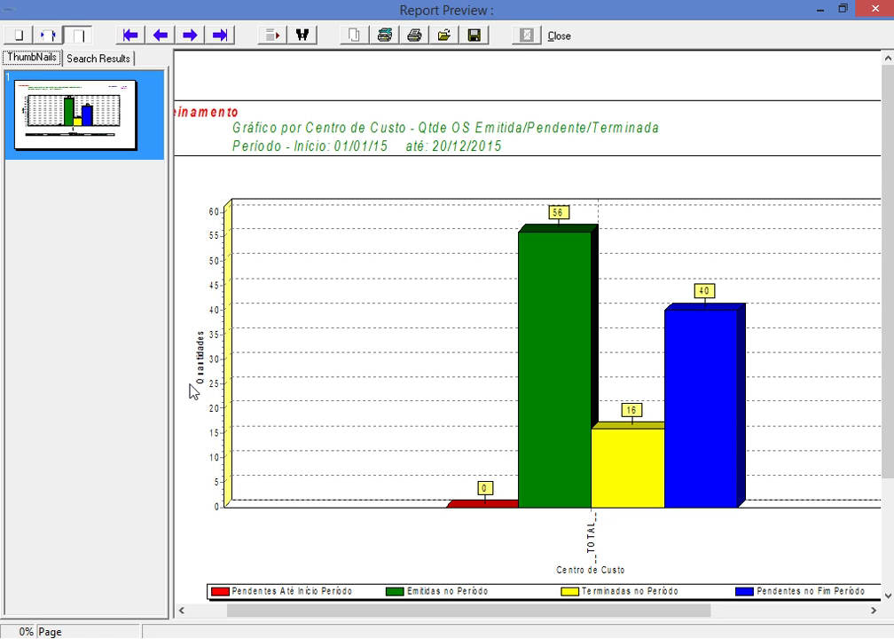
pyautogui.click(563, 36)
# Switch the output to Relatório and generate the service-order report with the proposed title
pyautogui.click(279, 106)
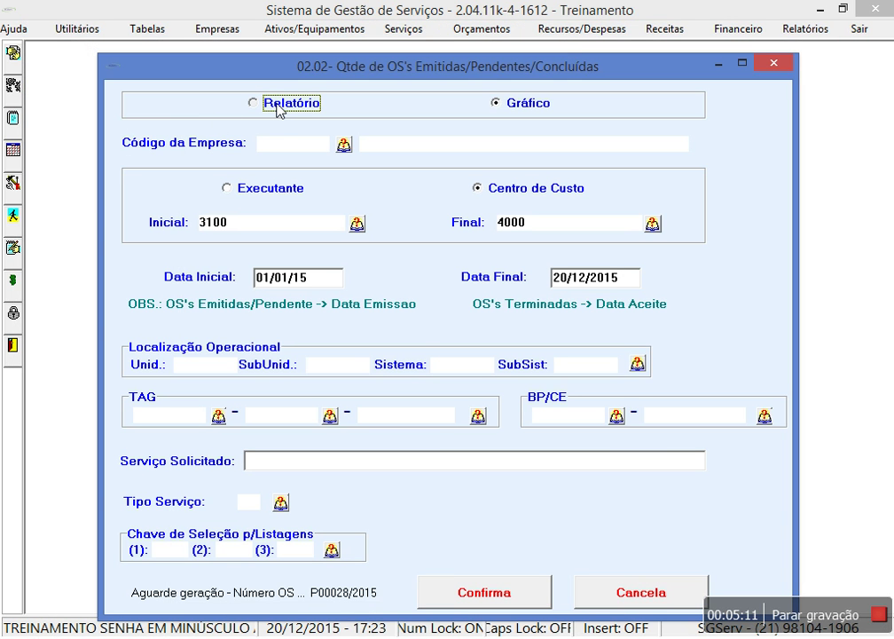
pyautogui.click(506, 591)
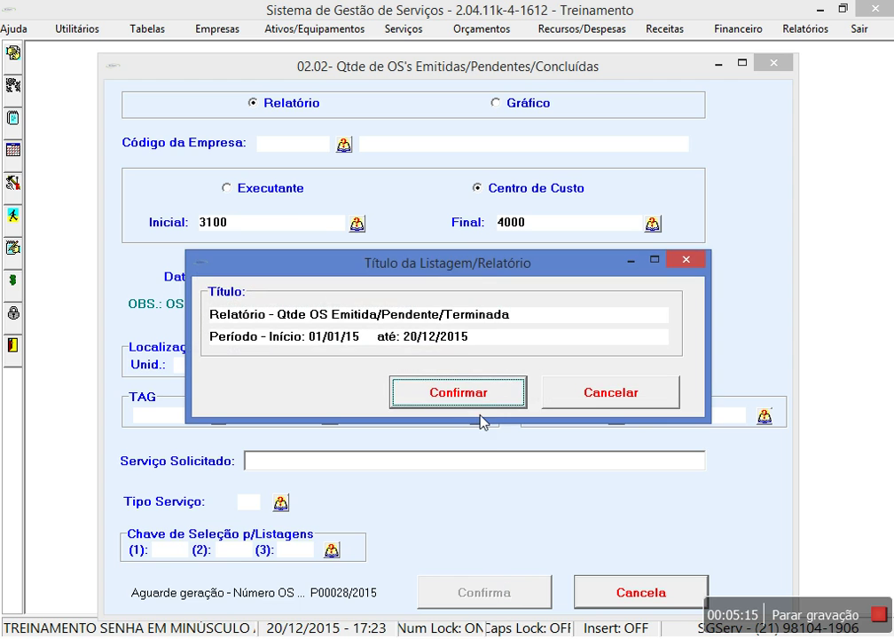
pyautogui.click(479, 398)
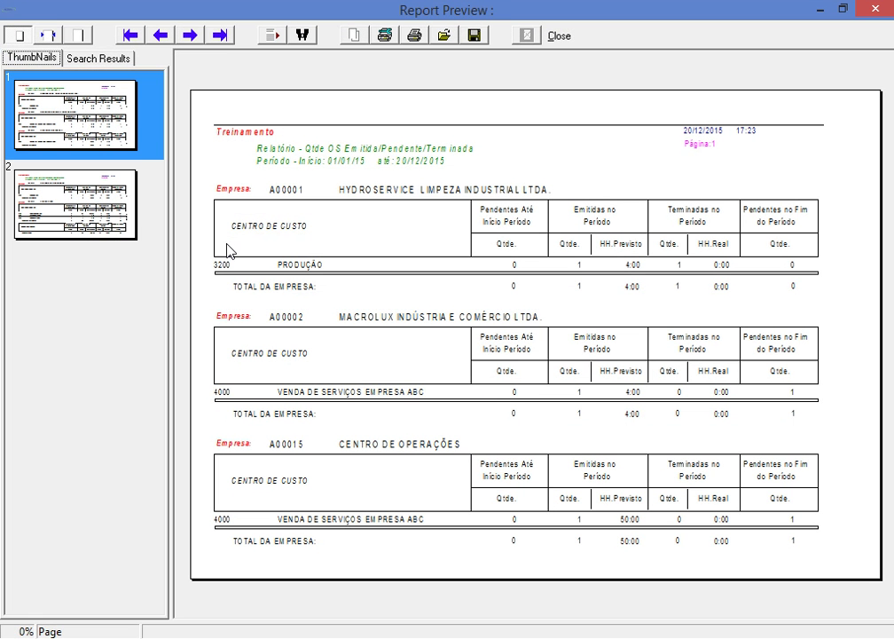
# Review both pages of the report without the thumbnail pane, and close the preview and the 02.02 form
pyautogui.moveTo(171, 239)
pyautogui.mouseDown()
pyautogui.moveTo(184, 249)
pyautogui.moveTo(28, 222)
pyautogui.moveTo(12, 275)
pyautogui.mouseUp()
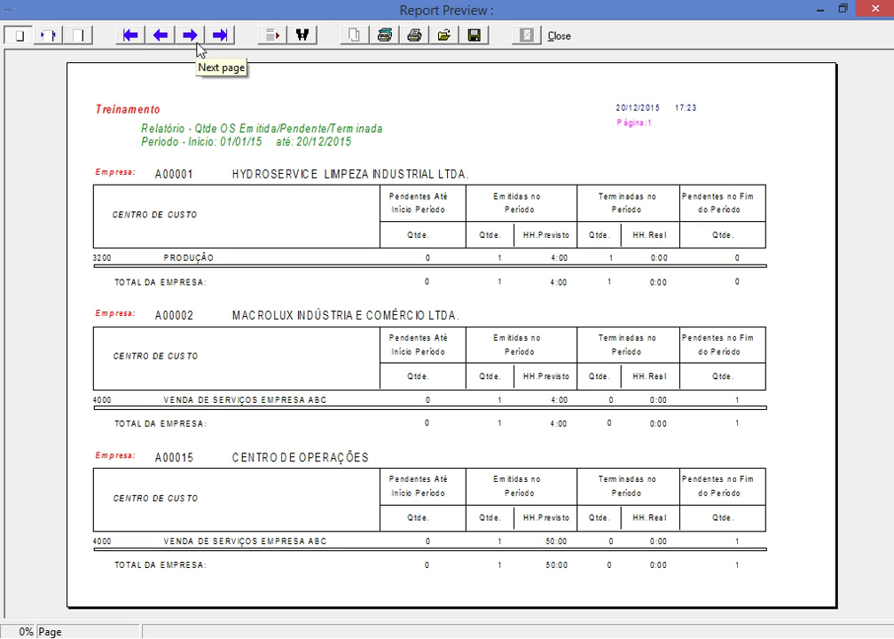
pyautogui.click(229, 36)
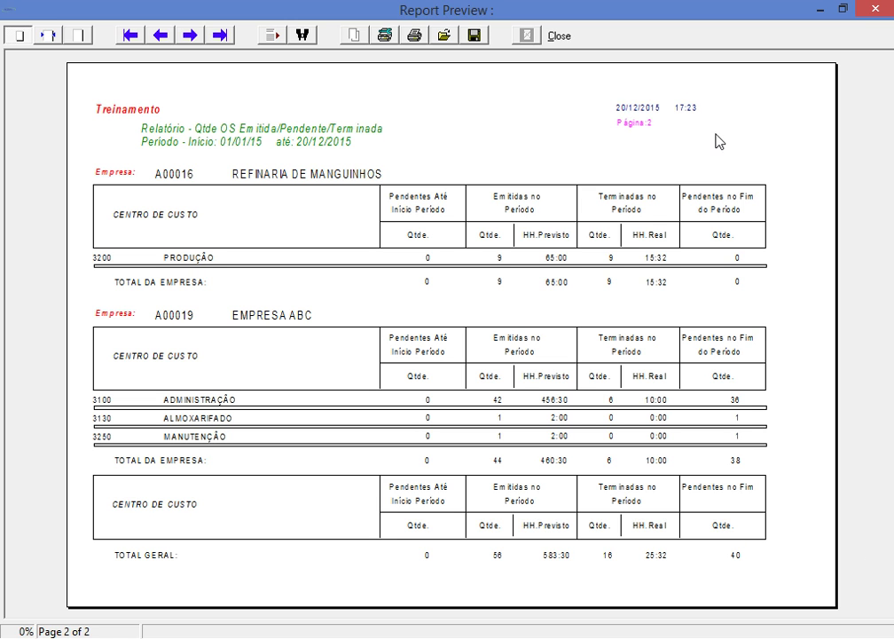
pyautogui.click(566, 37)
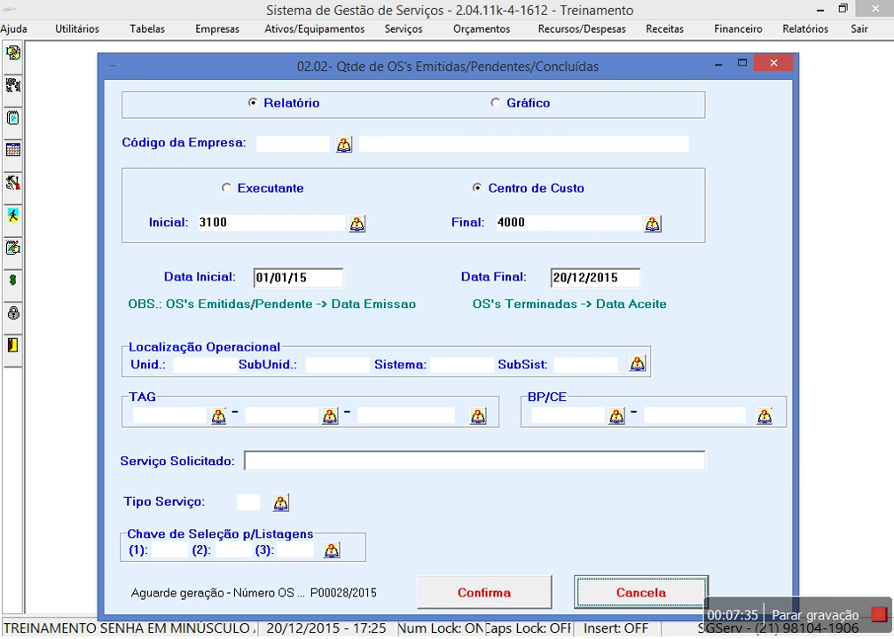
pyautogui.click(774, 63)
# Open the 02.03 report on issued, pending and finished service orders by service type
pyautogui.click(810, 33)
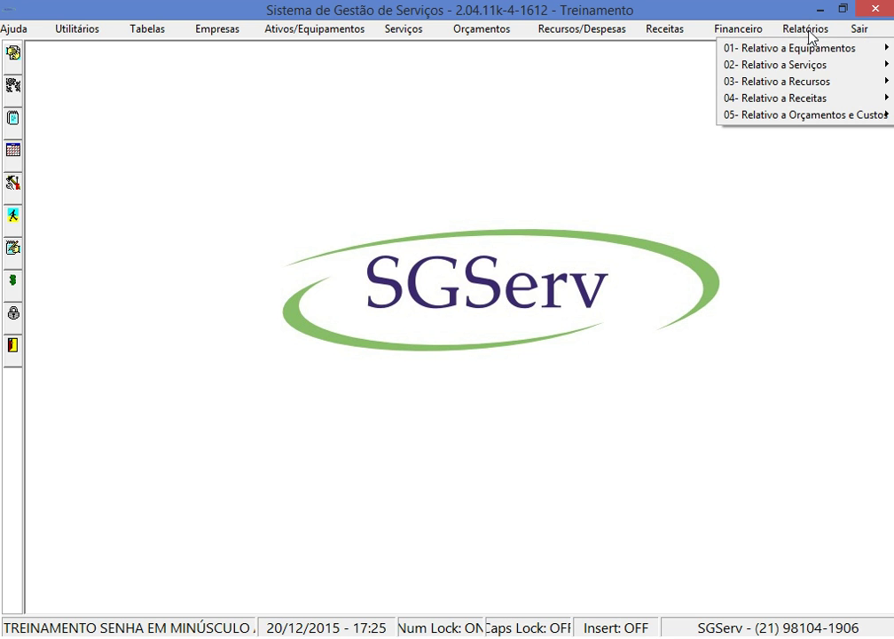
pyautogui.moveTo(786, 70)
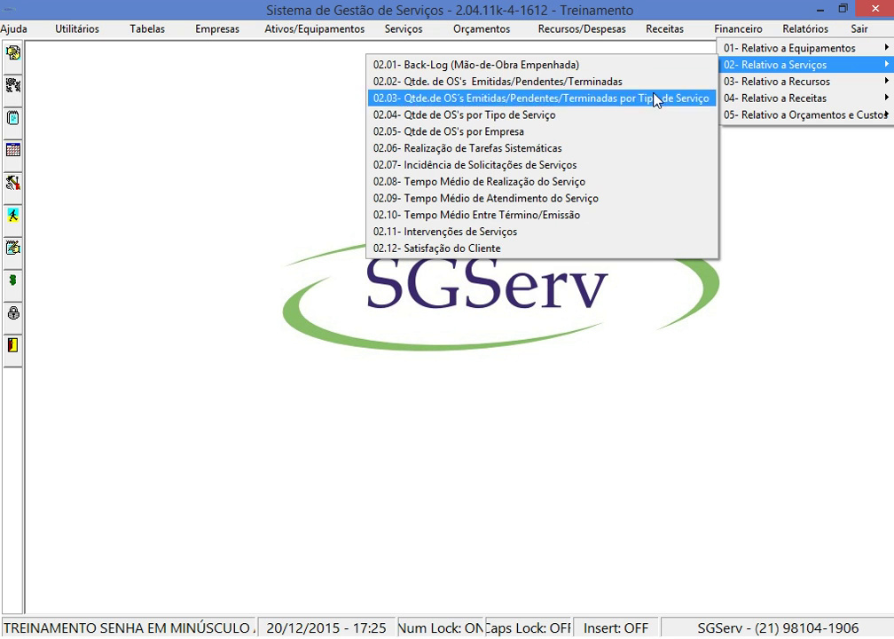
pyautogui.click(602, 102)
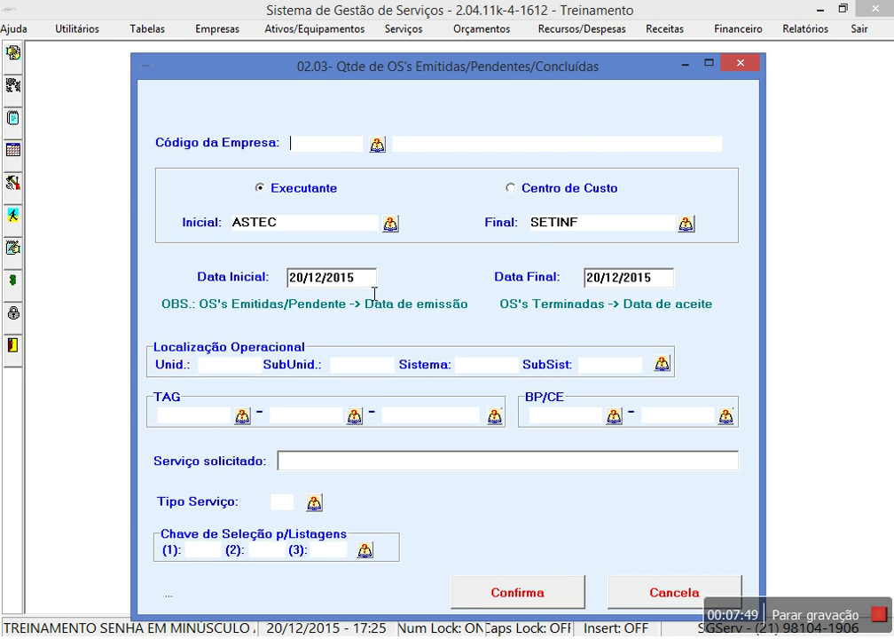
# Set Data Inicial to 01/01/15 and generate the charts by service type with the proposed title
pyautogui.moveTo(369, 284); pyautogui.dragTo(211, 275)
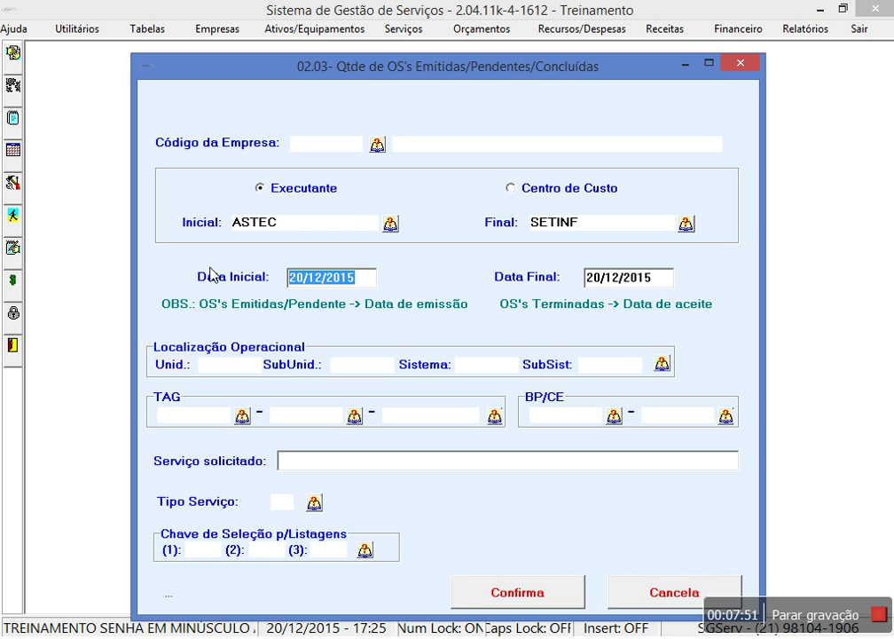
pyautogui.write('01/ /')
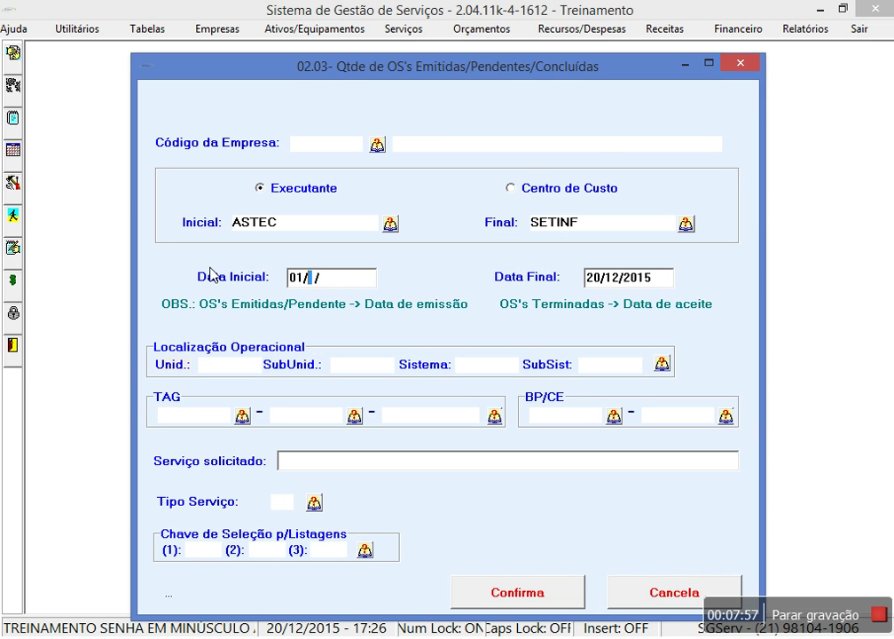
pyautogui.write('01/15')
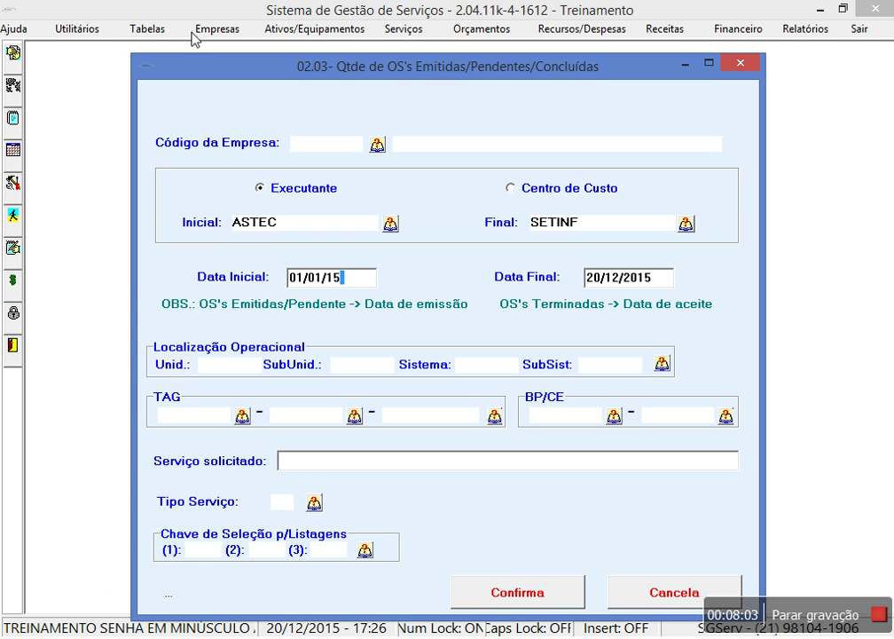
pyautogui.click(521, 603)
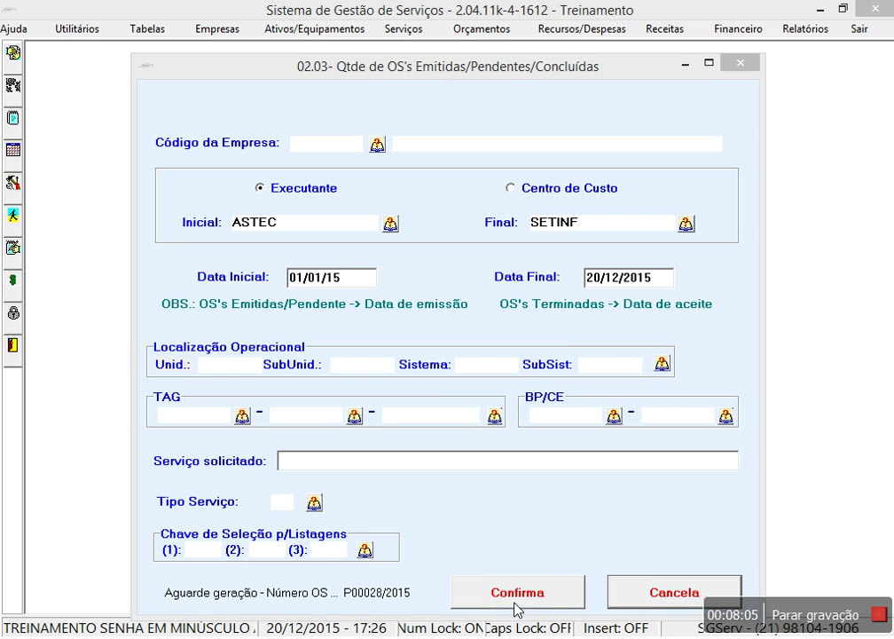
pyautogui.click(512, 393)
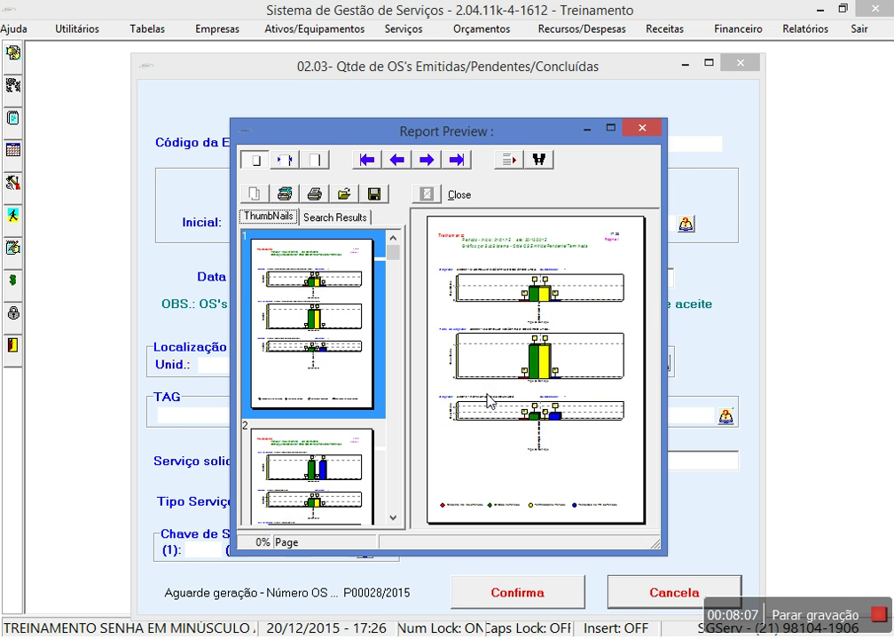
# Examine the service-type charts and company totals on all three pages in a maximized, full-size preview, and close it
pyautogui.click(319, 162)
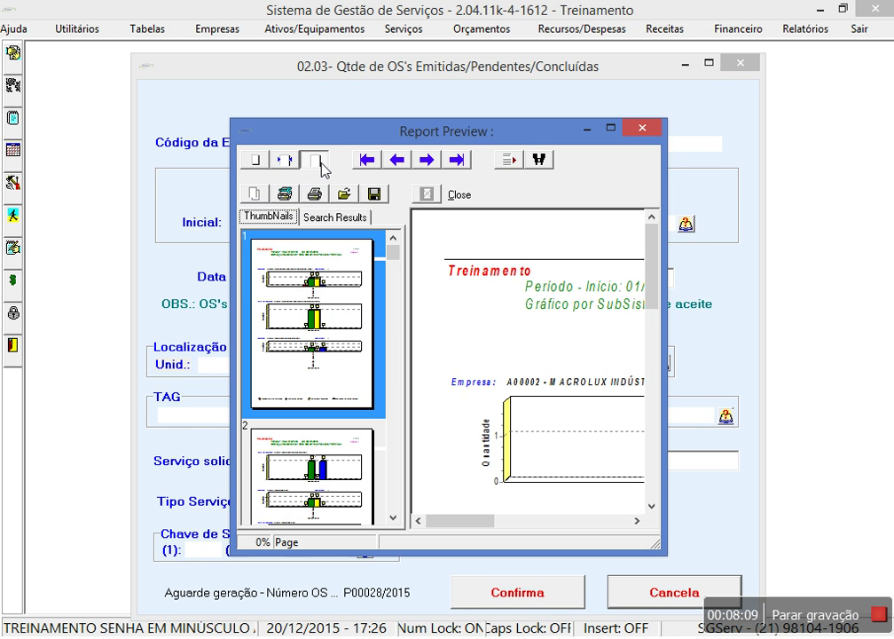
pyautogui.click(610, 128)
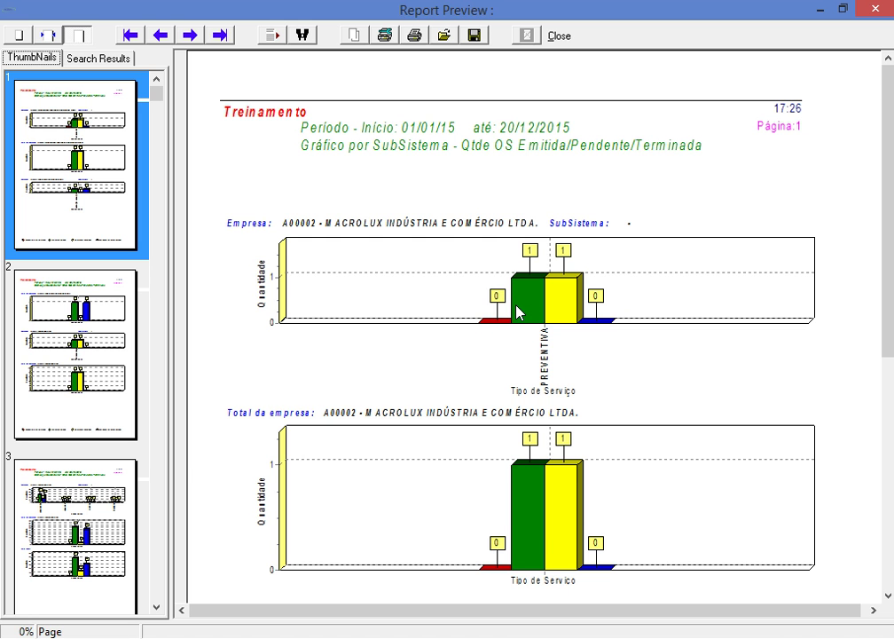
pyautogui.scroll(-1, 517, 315)
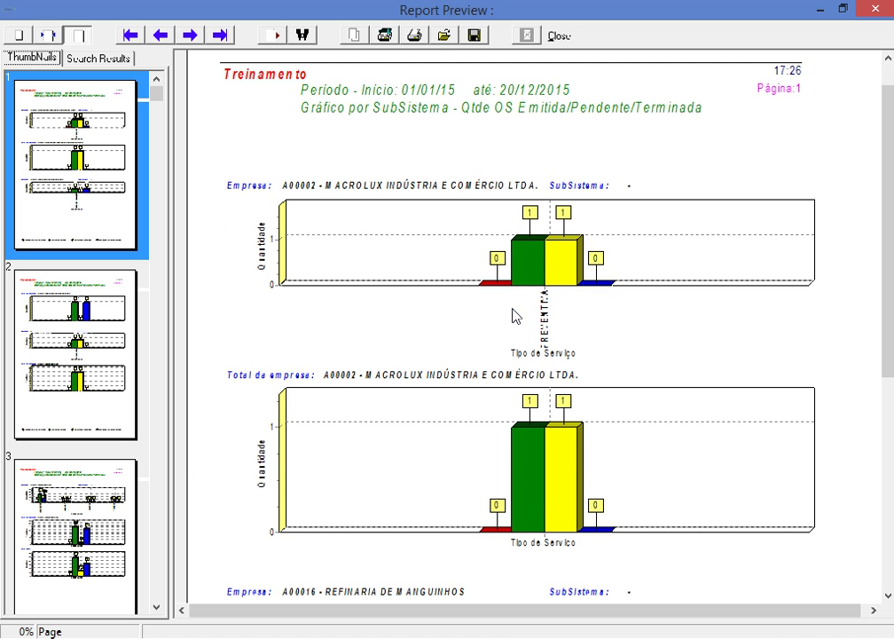
pyautogui.scroll(-1, 517, 314)
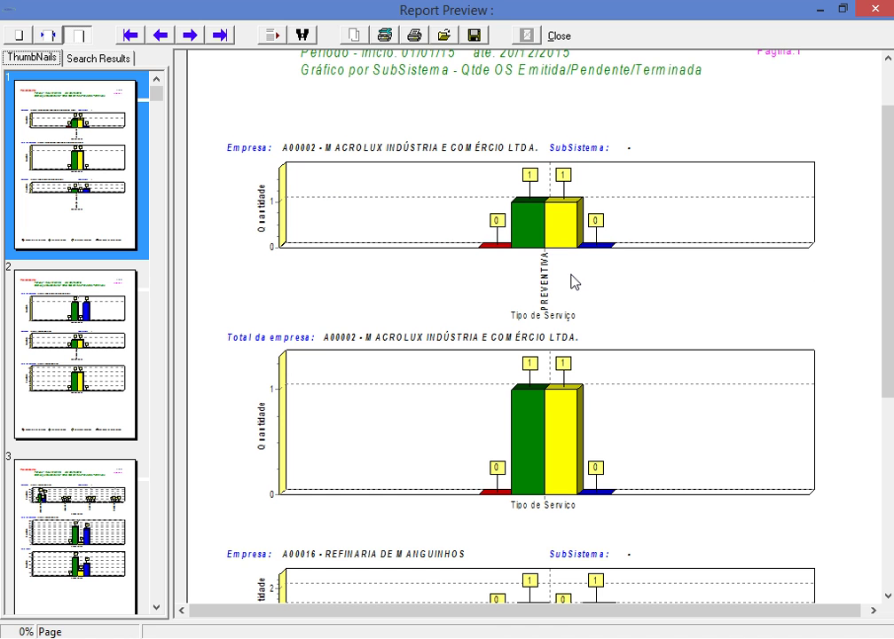
pyautogui.scroll(-5, 549, 388)
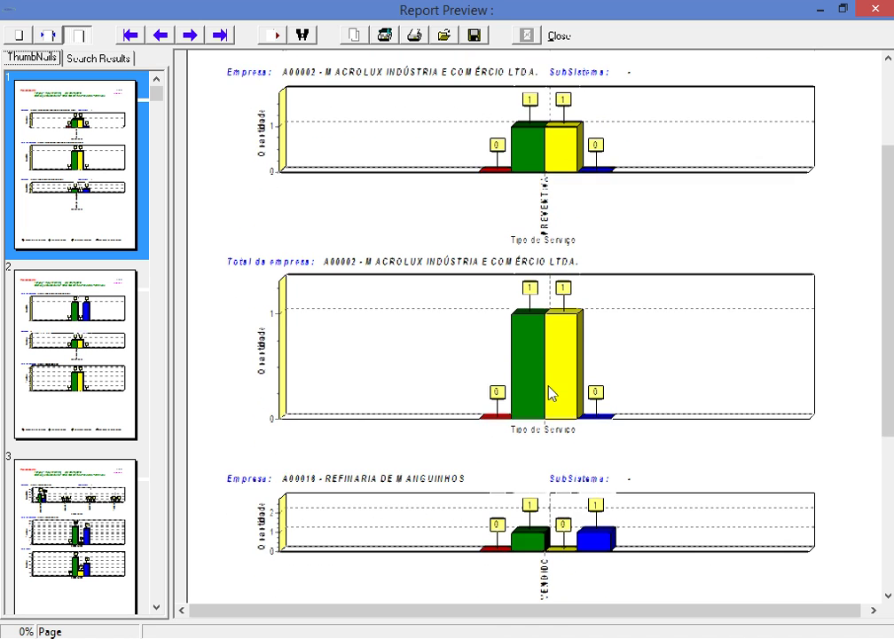
pyautogui.scroll(-1, 549, 393)
pyautogui.scroll(-1, 551, 401)
pyautogui.scroll(-2, 550, 401)
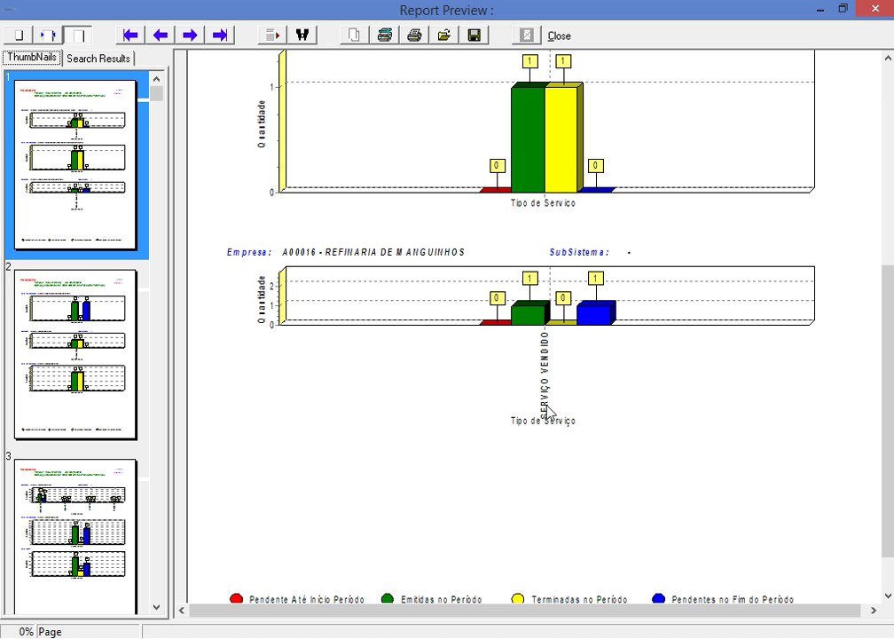
pyautogui.scroll(-6, 604, 429)
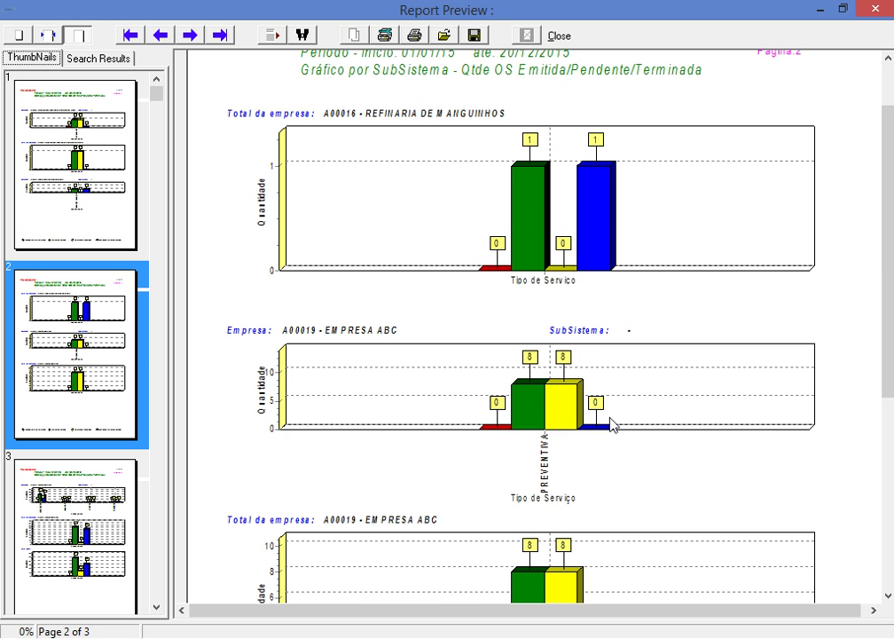
pyautogui.scroll(-1, 610, 424)
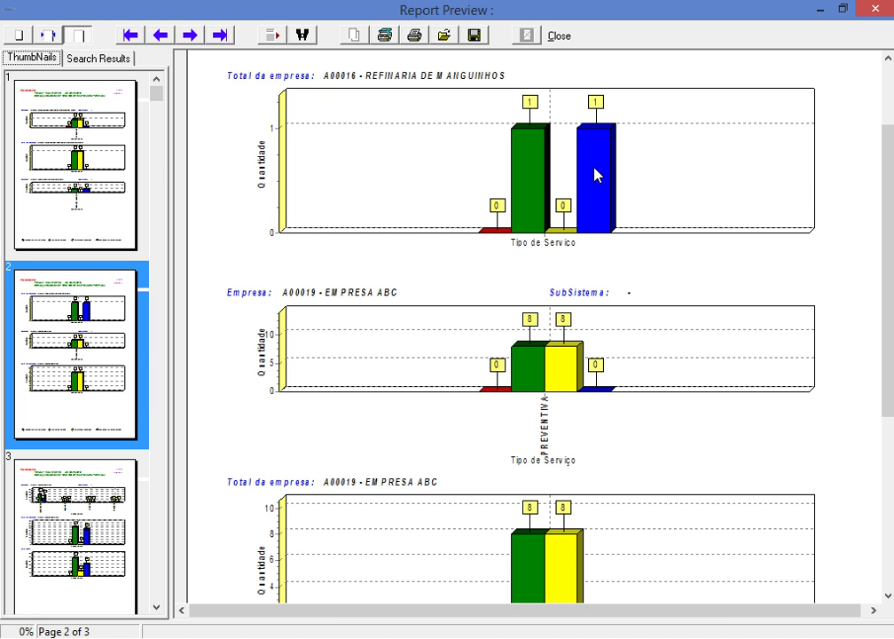
pyautogui.scroll(-3, 594, 174)
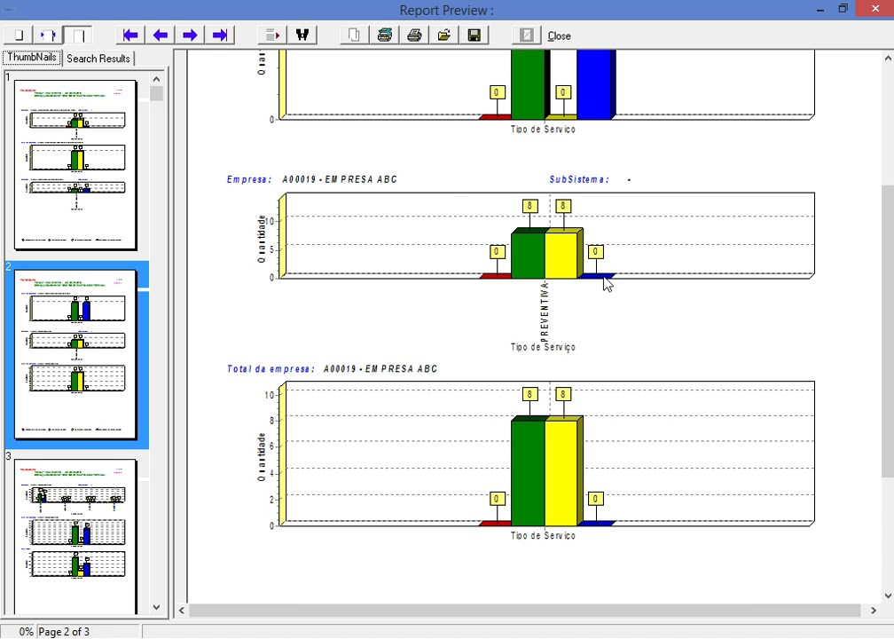
pyautogui.scroll(-6, 474, 378)
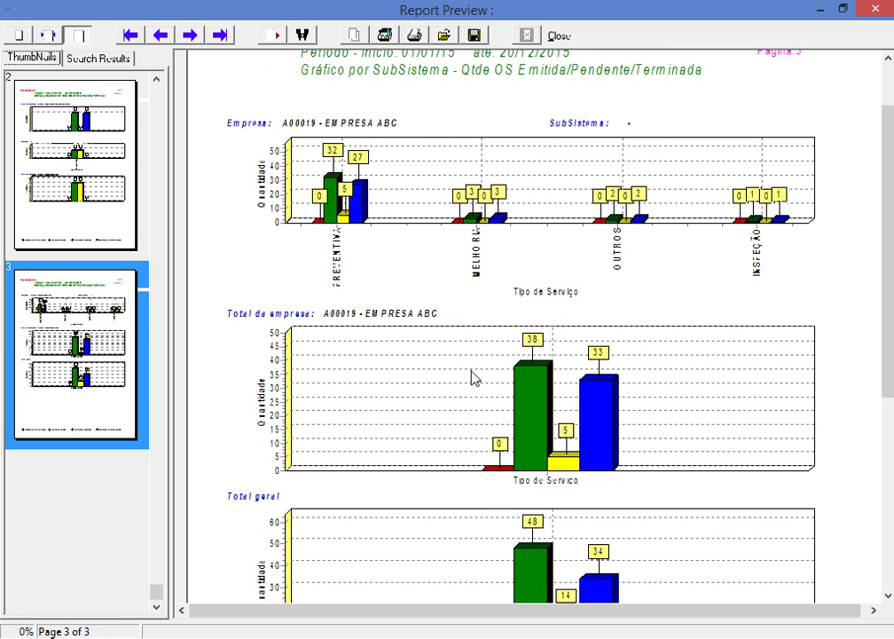
pyautogui.scroll(-3, 472, 377)
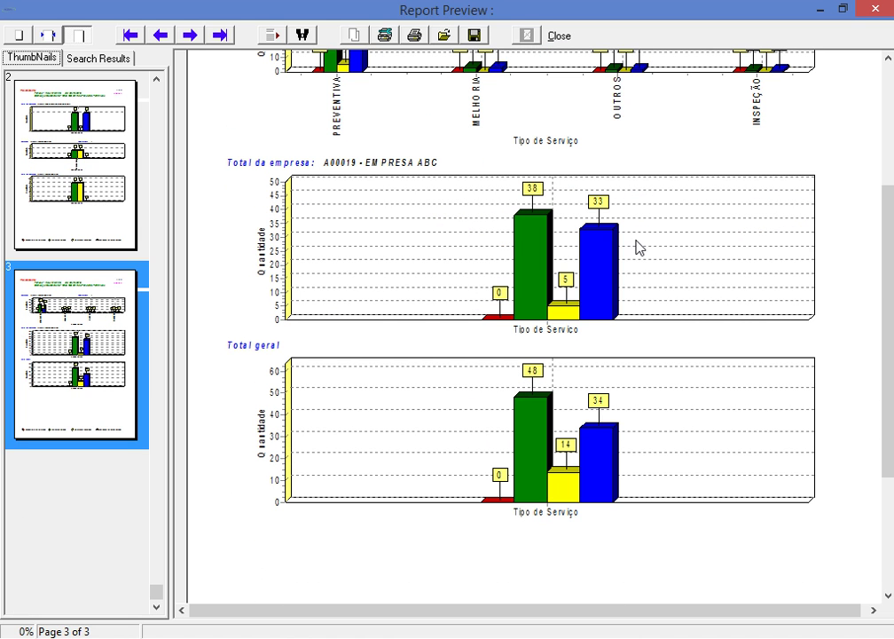
pyautogui.click(887, 72)
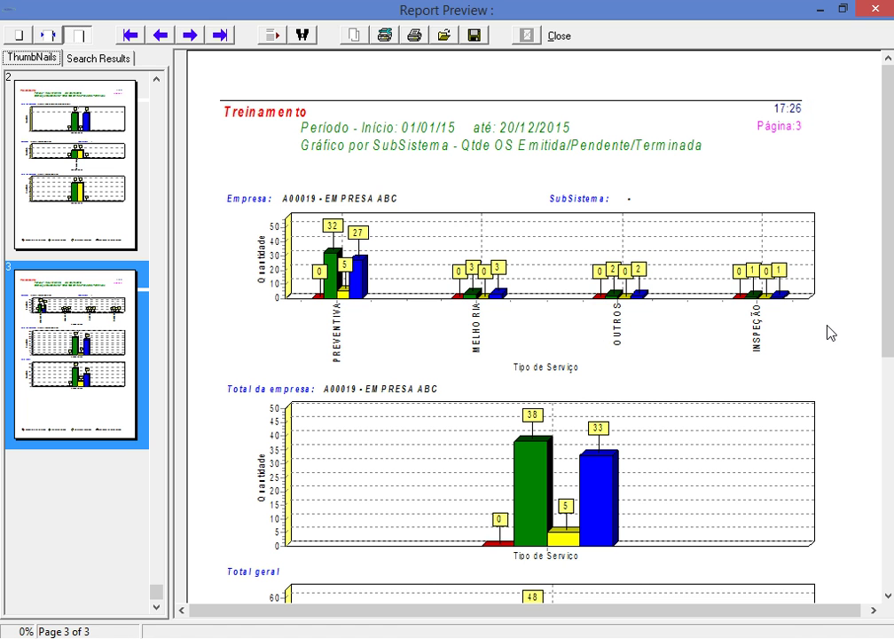
pyautogui.click(876, 9)
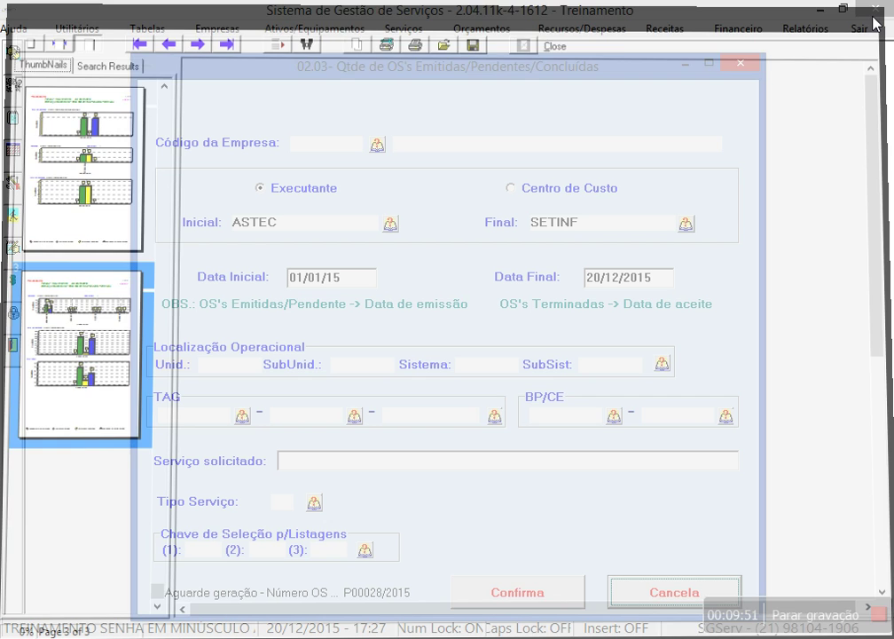